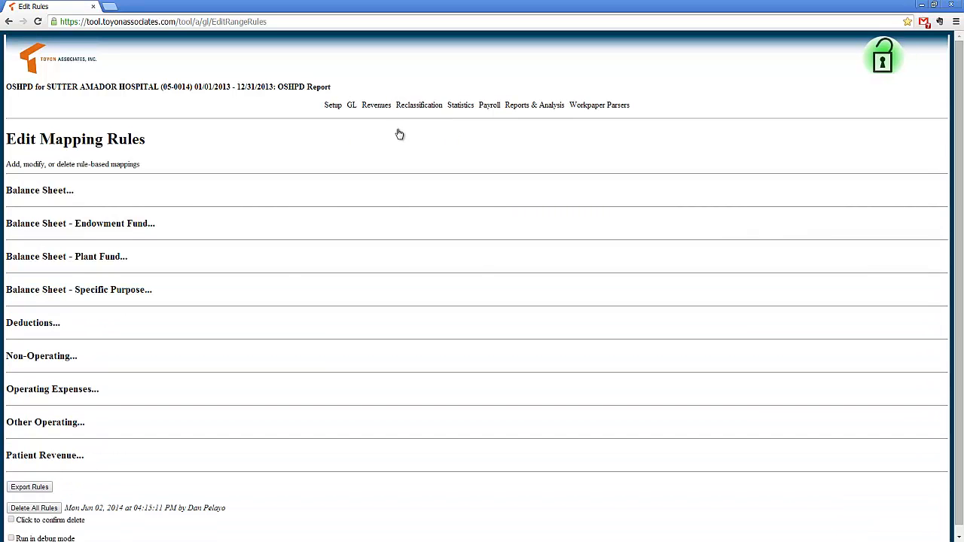
Step: Expand the Operating Expenses mapping rules and examine the subaccount-range rules and the department rules with their worksheet and line assignments
{"action": "scroll", "coordinate": [344, 191], "scroll_direction": "down", "scroll_amount": 1}
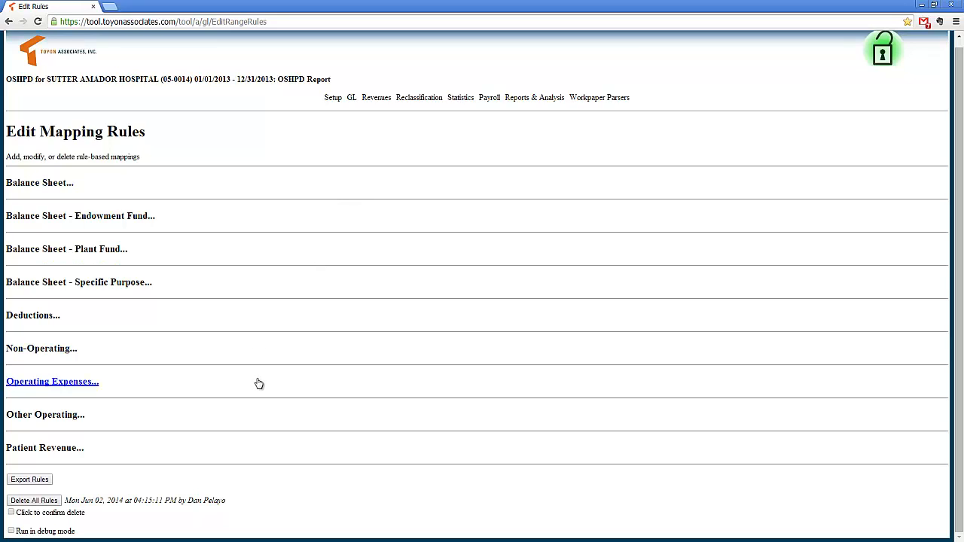
{"action": "left_click", "coordinate": [89, 385]}
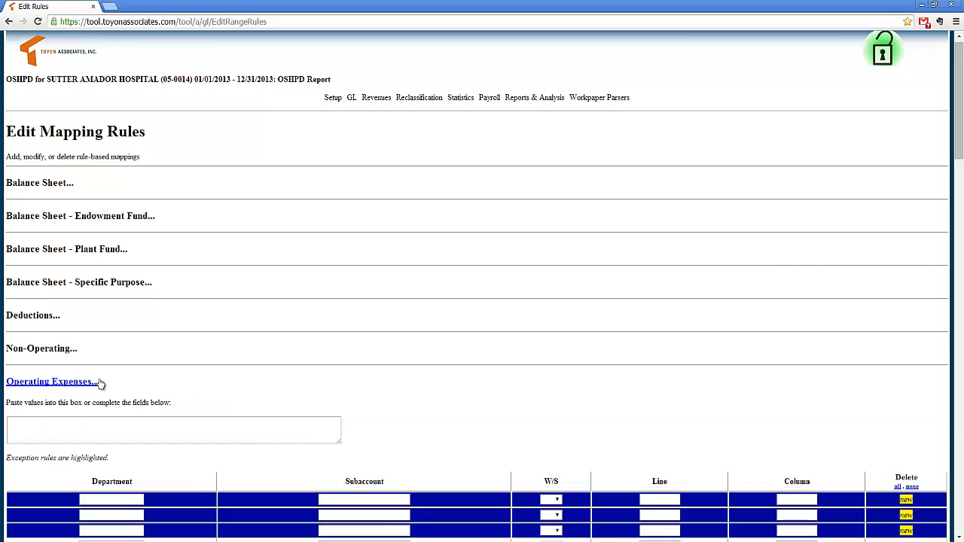
{"action": "scroll", "coordinate": [179, 368], "scroll_direction": "down", "scroll_amount": 3}
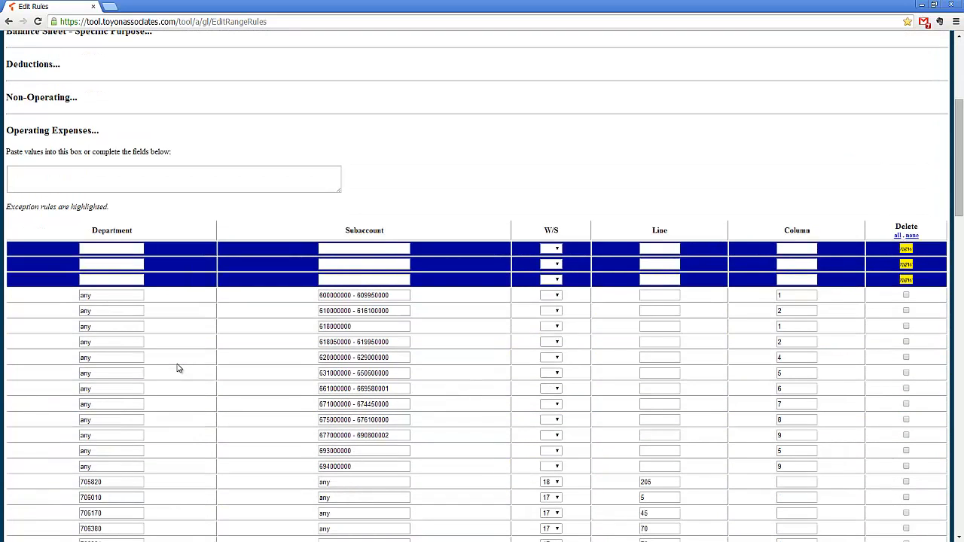
{"action": "scroll", "coordinate": [178, 368], "scroll_direction": "down", "scroll_amount": 1}
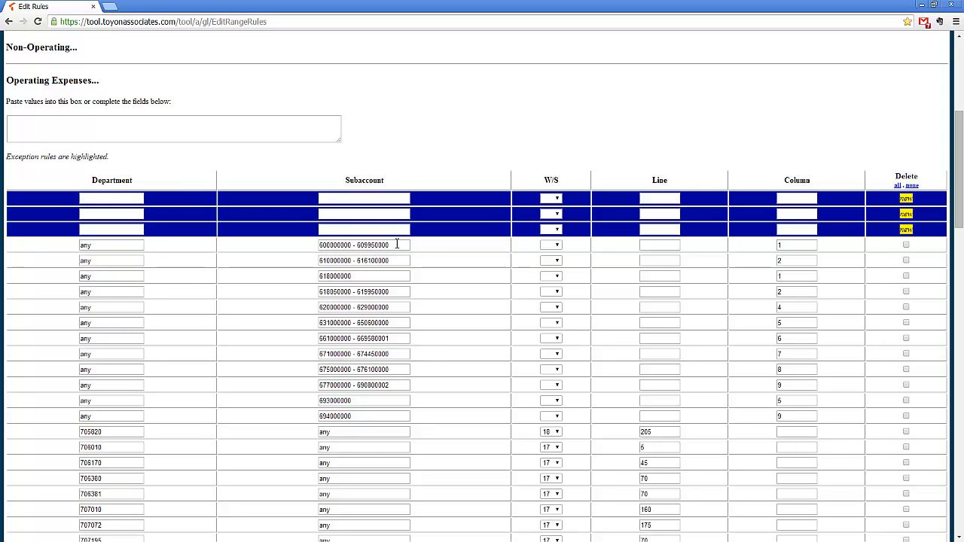
{"action": "left_click_drag", "start_coordinate": [397, 245], "coordinate": [303, 251]}
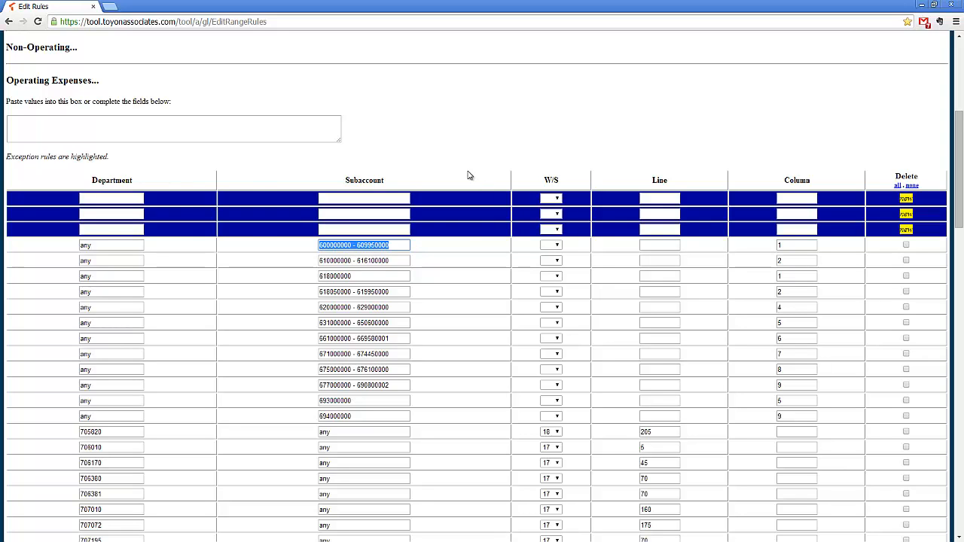
{"action": "left_click", "coordinate": [459, 243]}
{"action": "scroll", "coordinate": [459, 243], "scroll_direction": "down", "scroll_amount": 2}
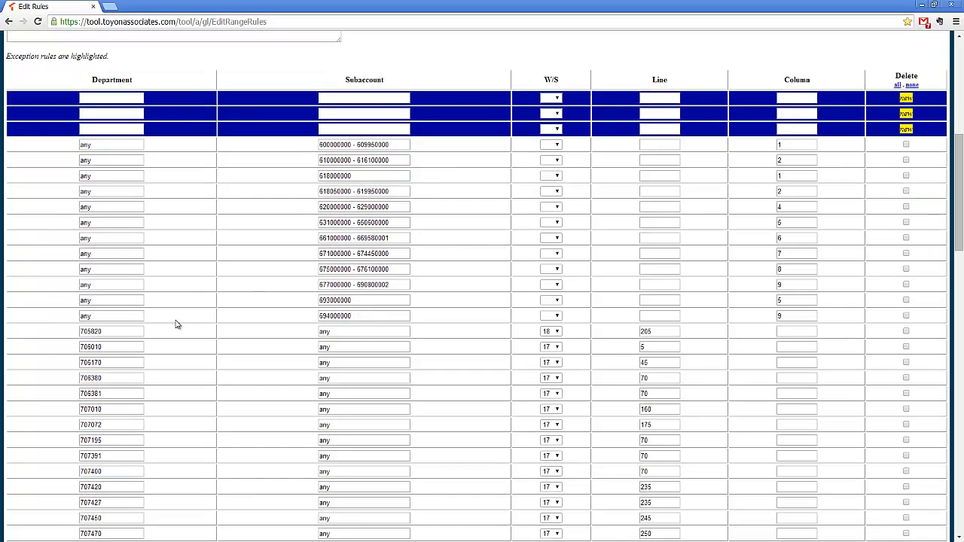
{"action": "left_click_drag", "start_coordinate": [123, 347], "coordinate": [90, 348]}
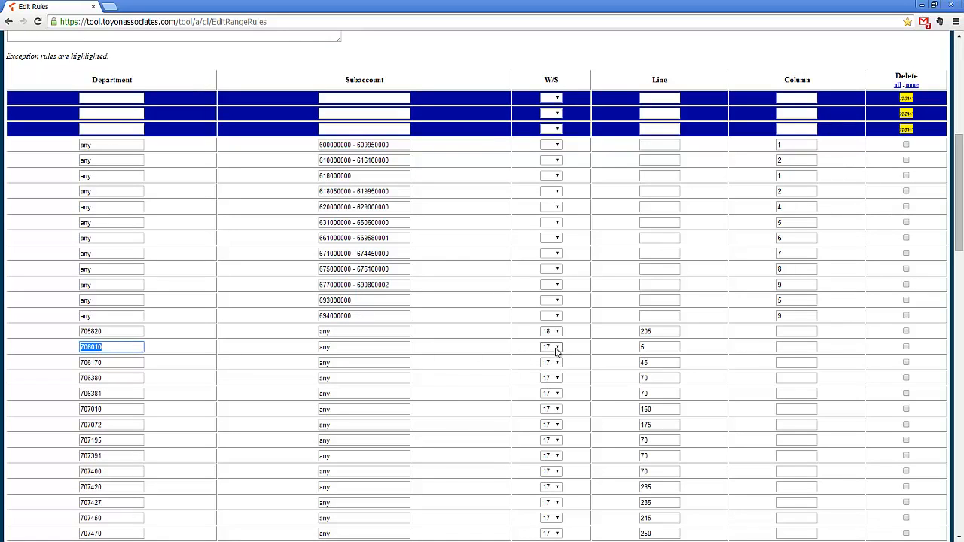
{"action": "scroll", "coordinate": [487, 351], "scroll_direction": "up", "scroll_amount": 2}
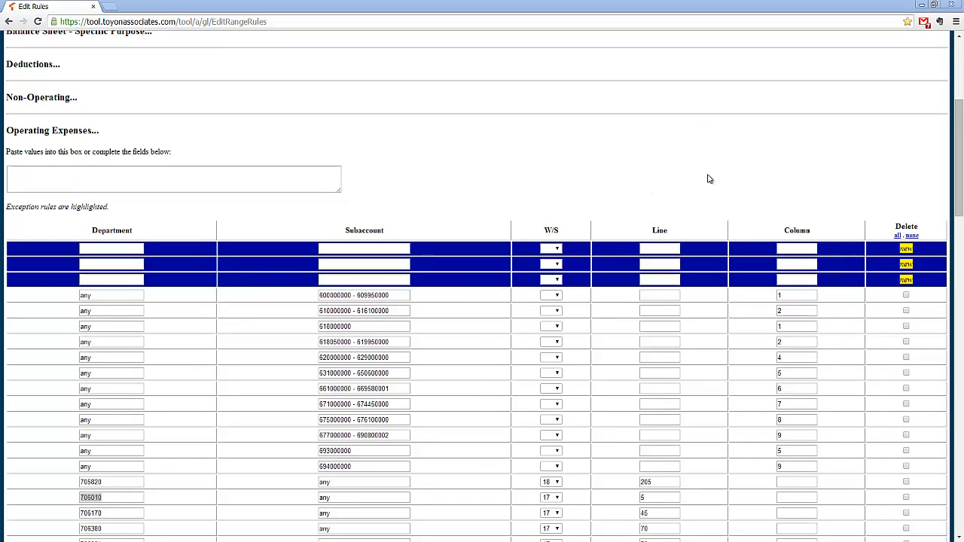
Step: Try the delete checkboxes of the rules for departments 717182 and 722000 near the end of the operating expenses list
{"action": "left_click_drag", "start_coordinate": [960, 136], "coordinate": [960, 440]}
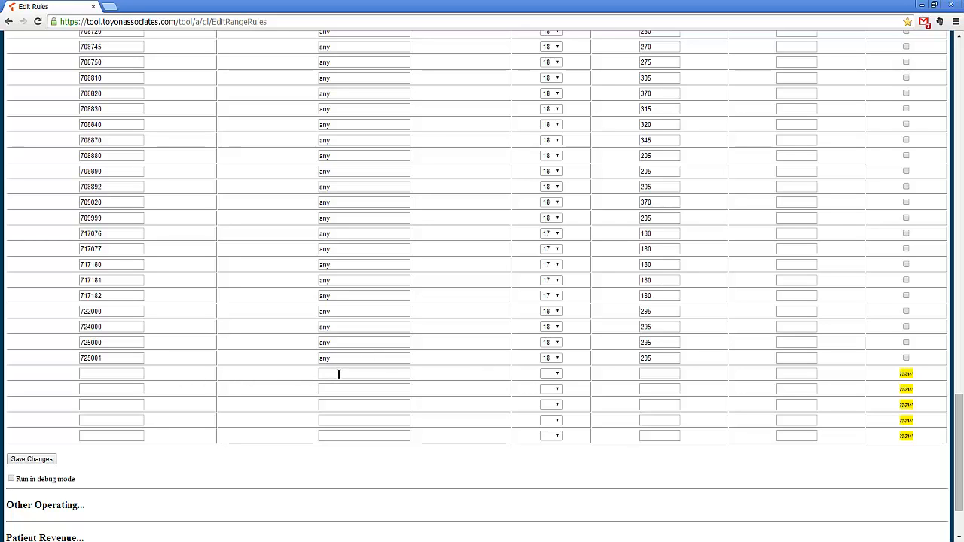
{"action": "left_click", "coordinate": [907, 295]}
{"action": "left_click", "coordinate": [905, 312]}
{"action": "left_click", "coordinate": [907, 312]}
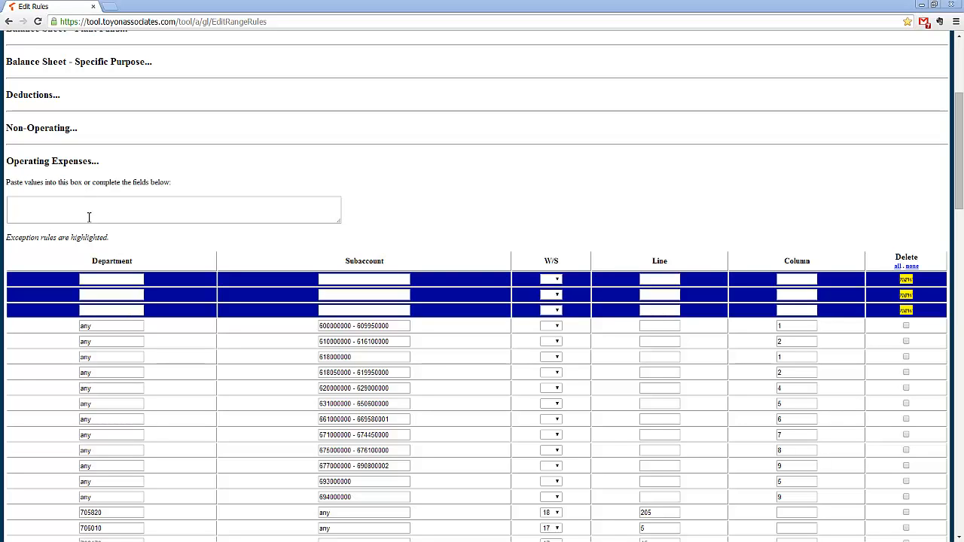
Step: Widen the paste box of the Operating Expenses rules and examine the highlighted exception rule rows below it
{"action": "left_click_drag", "start_coordinate": [340, 221], "coordinate": [833, 228]}
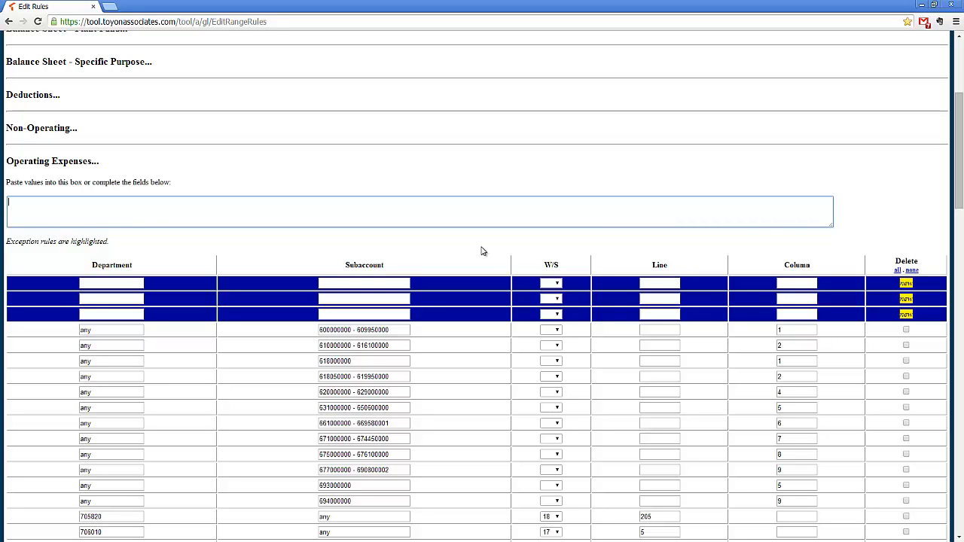
{"action": "scroll", "coordinate": [475, 269], "scroll_direction": "up", "scroll_amount": 1}
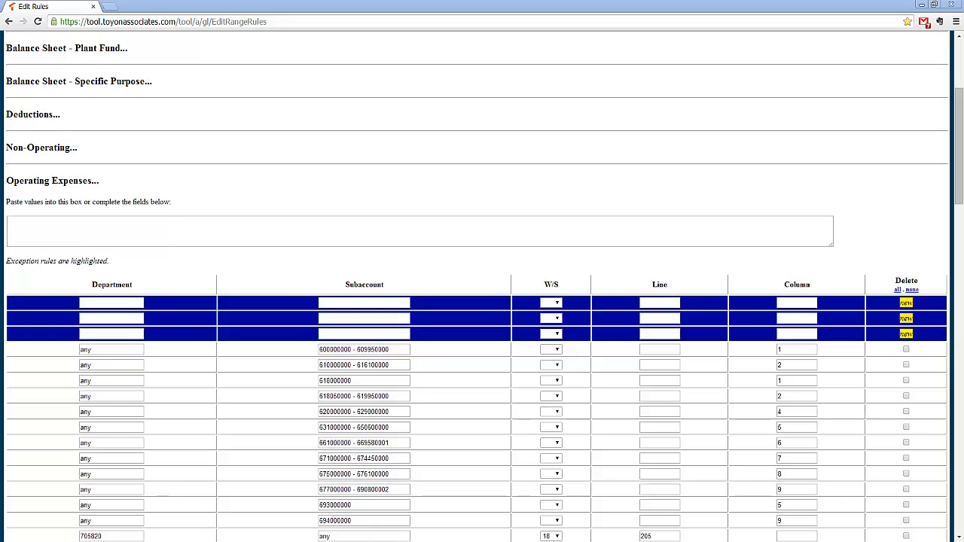
{"action": "left_click_drag", "start_coordinate": [112, 261], "coordinate": [6, 262]}
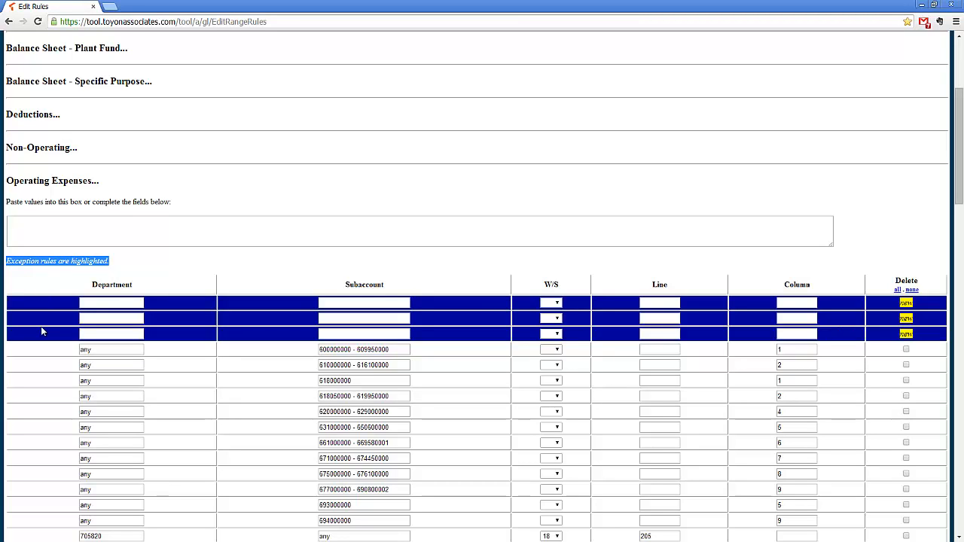
{"action": "left_click", "coordinate": [51, 306]}
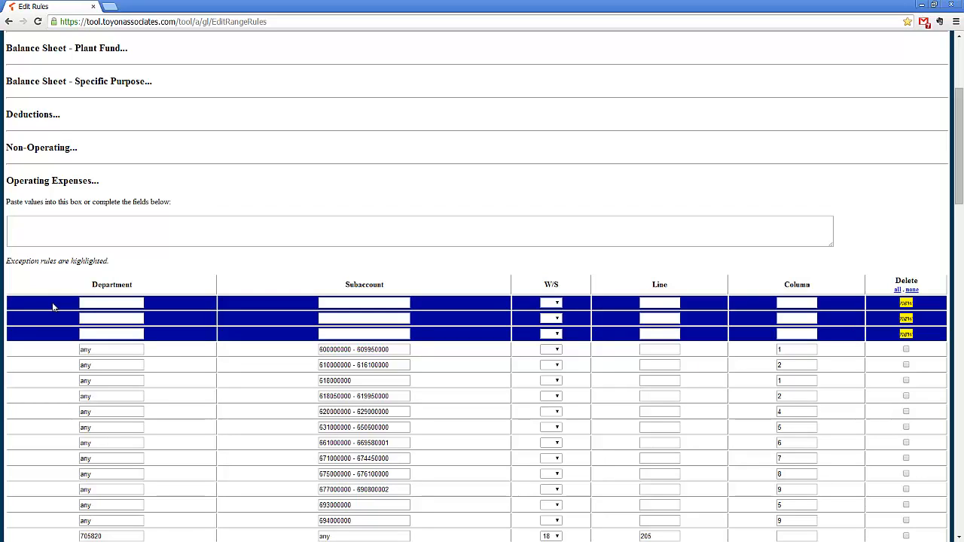
{"action": "scroll", "coordinate": [52, 302], "scroll_direction": "down", "scroll_amount": 1}
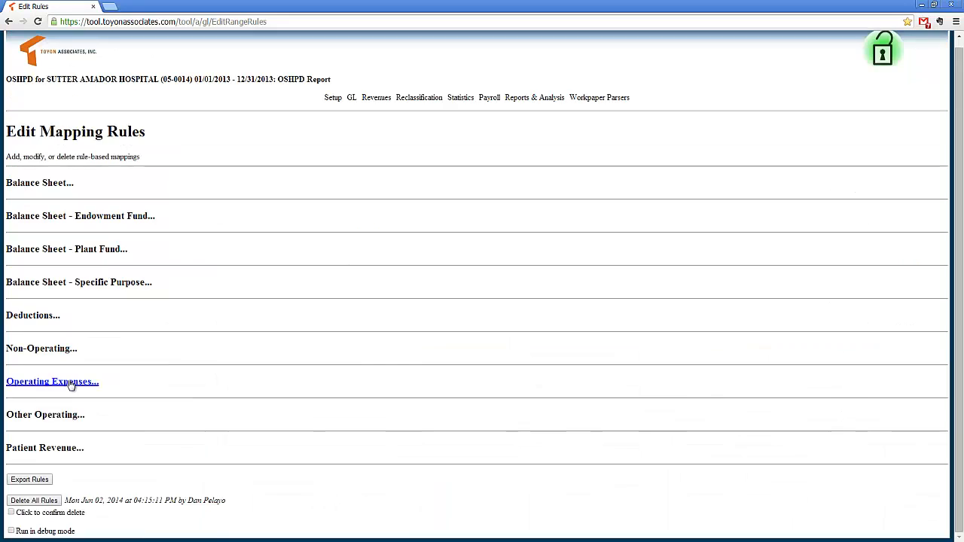
{"action": "left_click", "coordinate": [72, 382]}
{"action": "scroll", "coordinate": [75, 385], "scroll_direction": "down", "scroll_amount": 4}
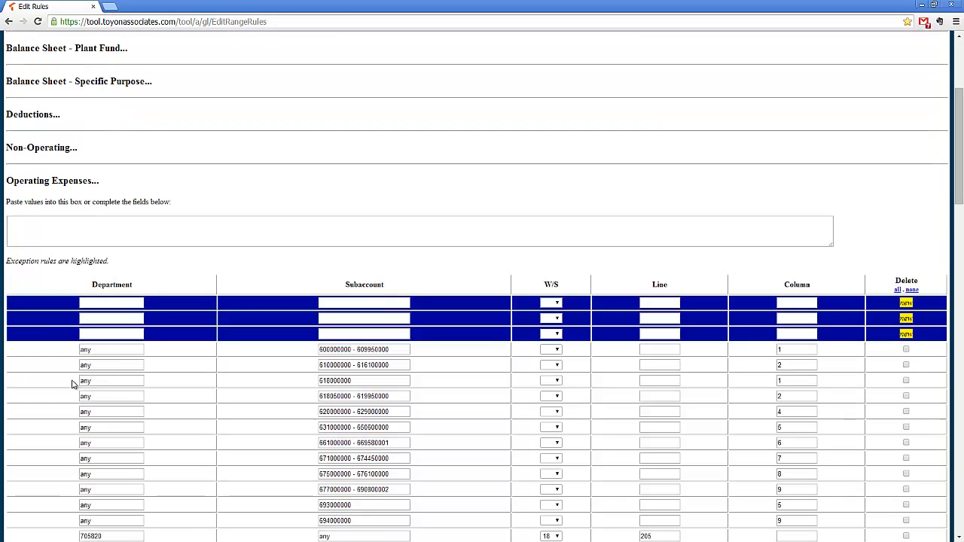
Step: Collapse the Operating Expenses rules and expand the Other Operating rules
{"action": "left_click", "coordinate": [89, 183]}
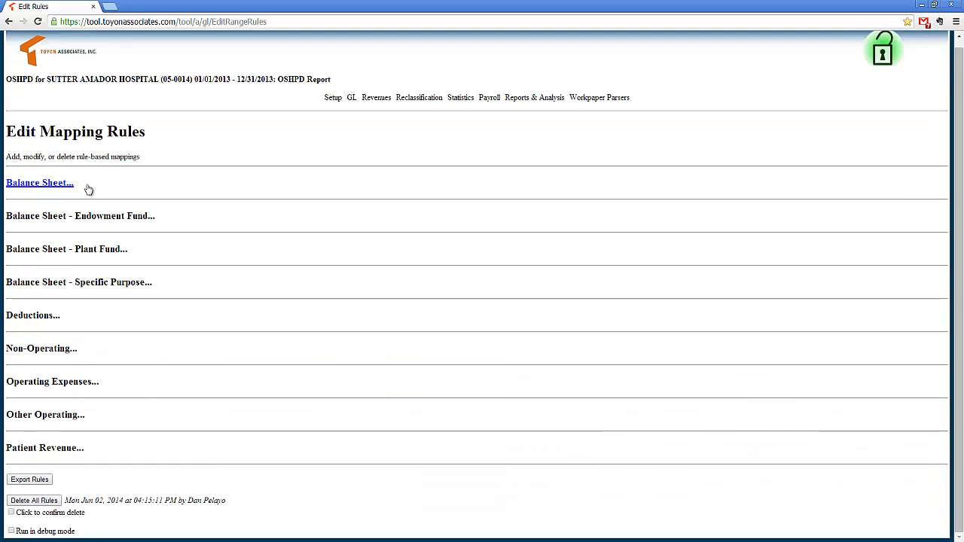
{"action": "left_click", "coordinate": [78, 414]}
{"action": "scroll", "coordinate": [82, 411], "scroll_direction": "down", "scroll_amount": 2}
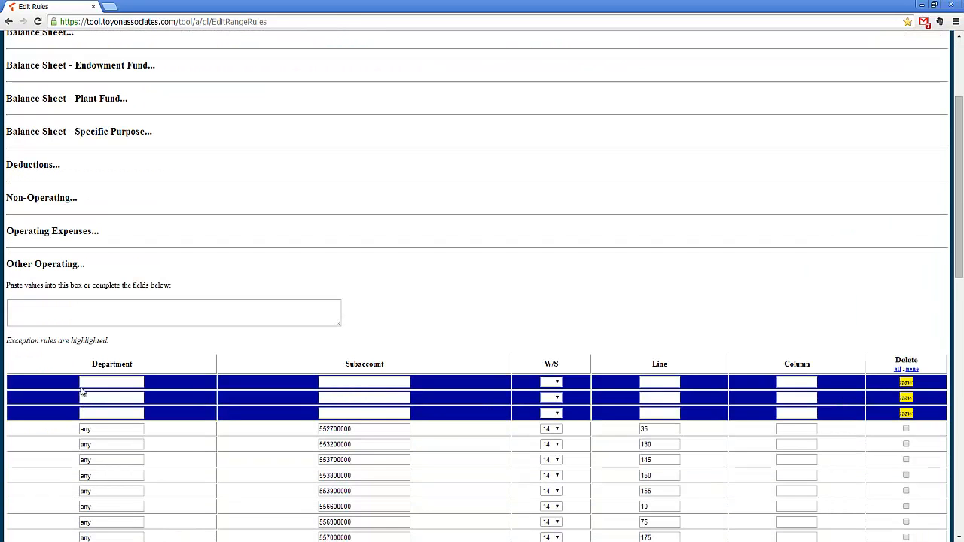
Step: Switch to mapped_gl.xlsx in Excel and compare the department, subaccount, worksheet and line mappings of the two Other Operating rows with subaccount 557800000
{"action": "key", "text": "alt+Tab"}
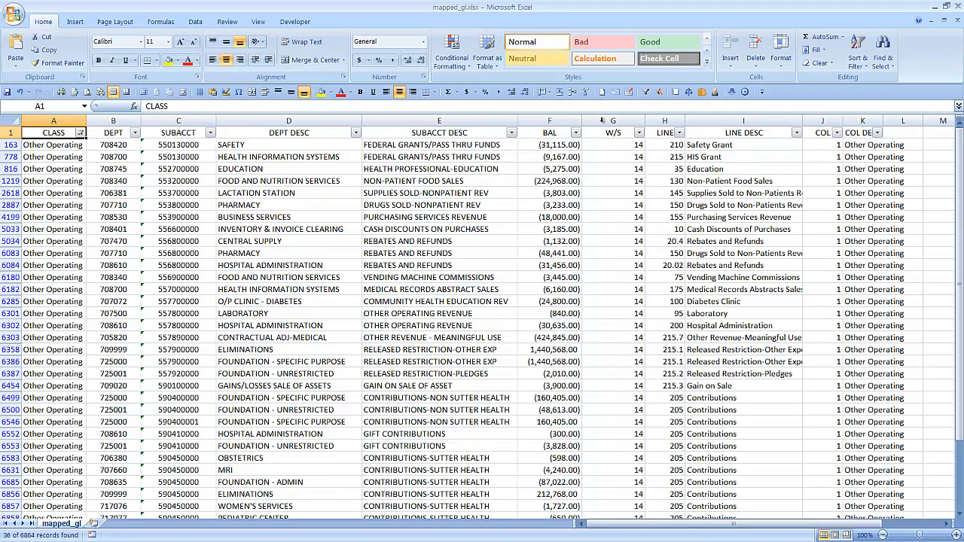
{"action": "left_click_drag", "start_coordinate": [602, 120], "coordinate": [654, 121]}
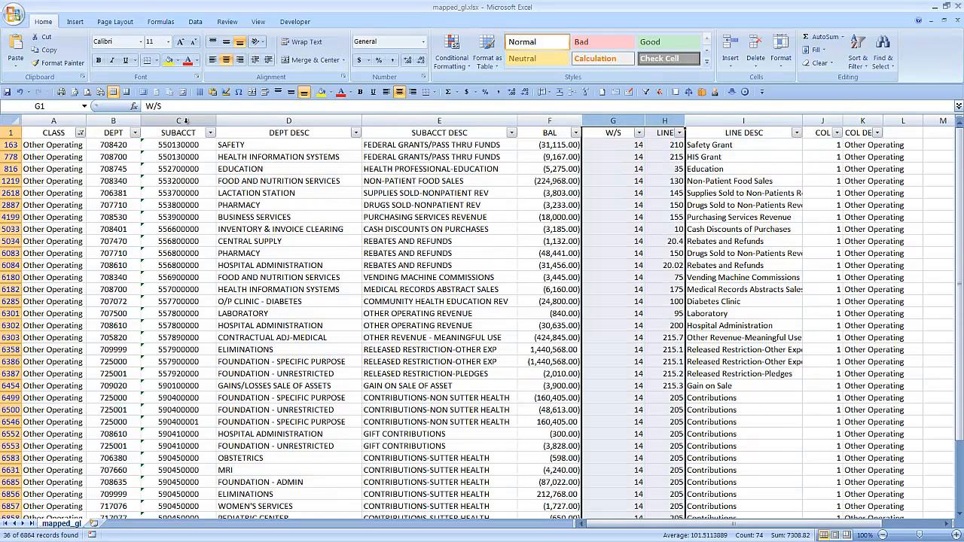
{"action": "left_click", "coordinate": [180, 120]}
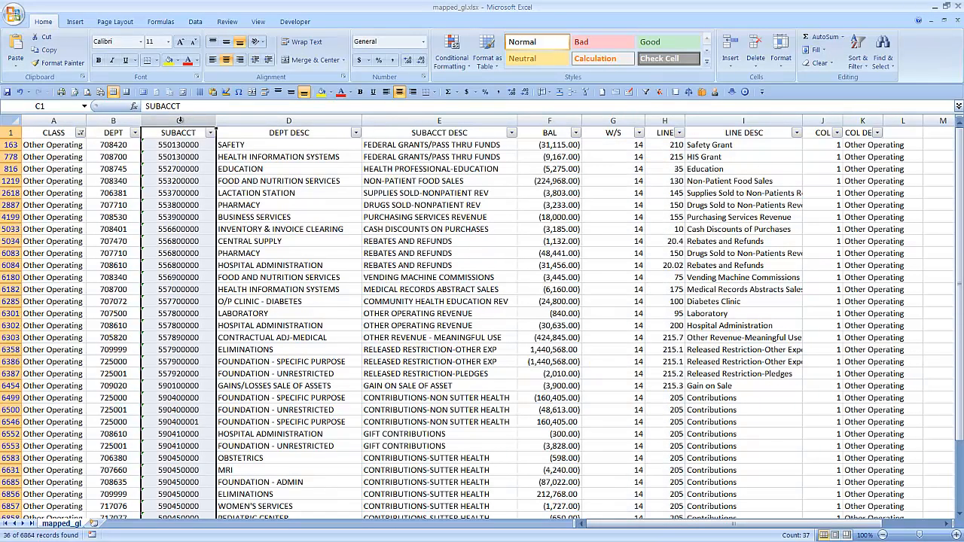
{"action": "left_click_drag", "start_coordinate": [168, 315], "coordinate": [701, 325]}
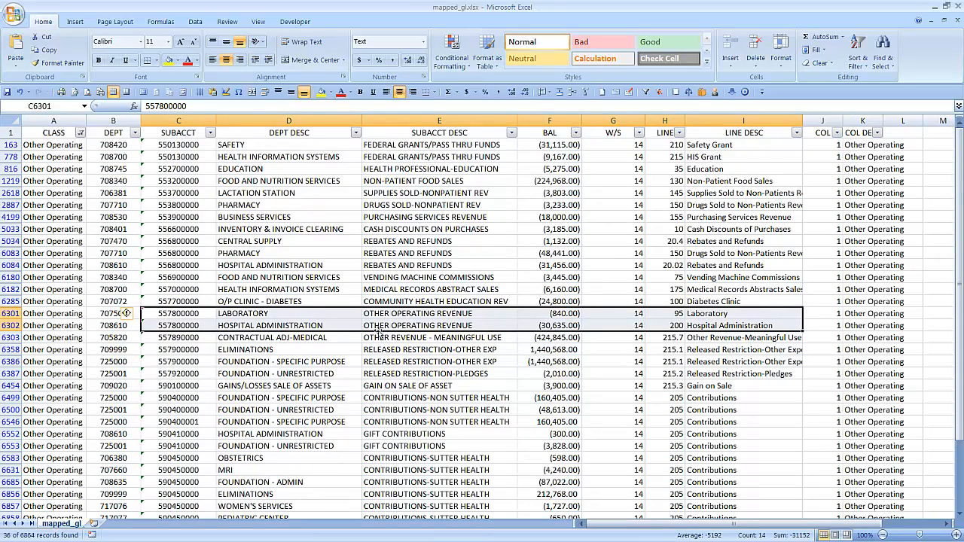
{"action": "left_click", "coordinate": [201, 315]}
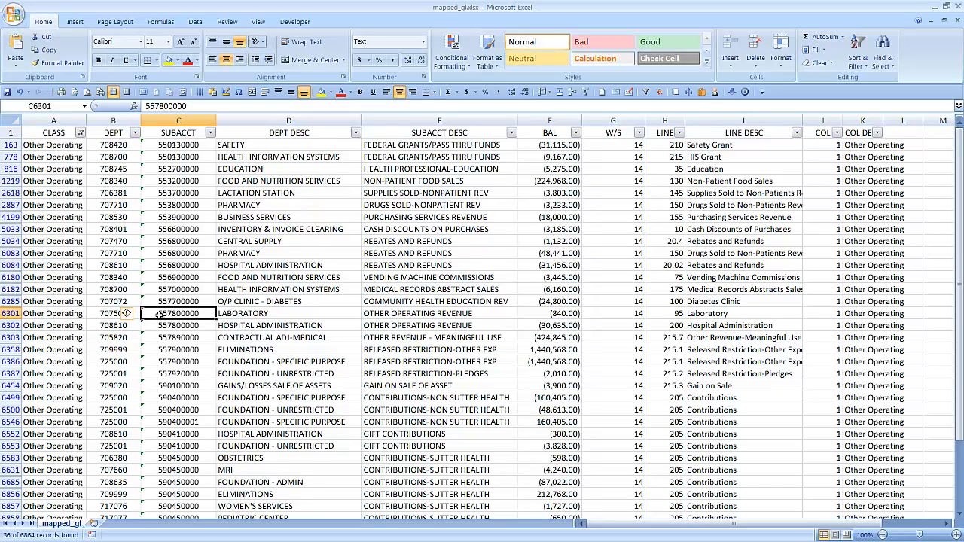
{"action": "left_click_drag", "start_coordinate": [112, 315], "coordinate": [722, 326]}
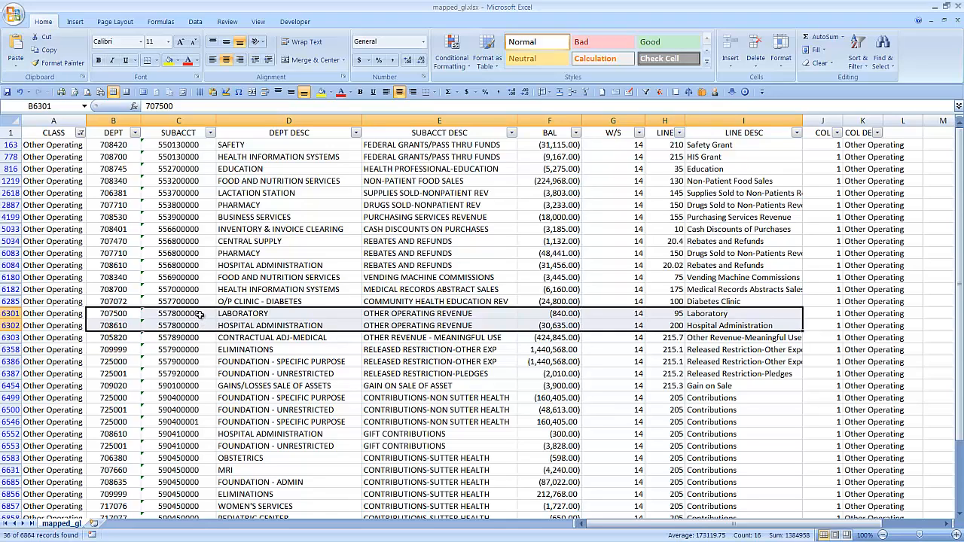
{"action": "left_click", "coordinate": [132, 317]}
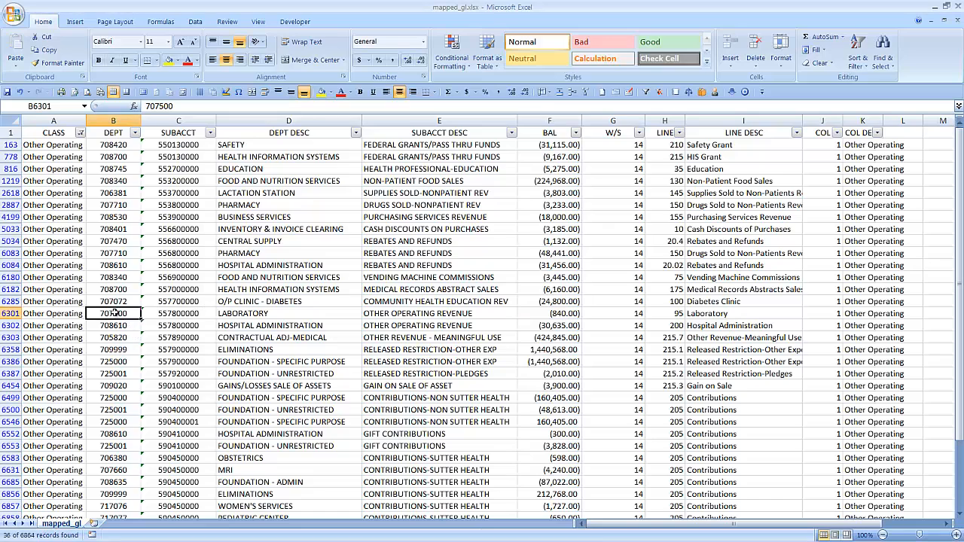
{"action": "left_click_drag", "start_coordinate": [123, 315], "coordinate": [818, 329]}
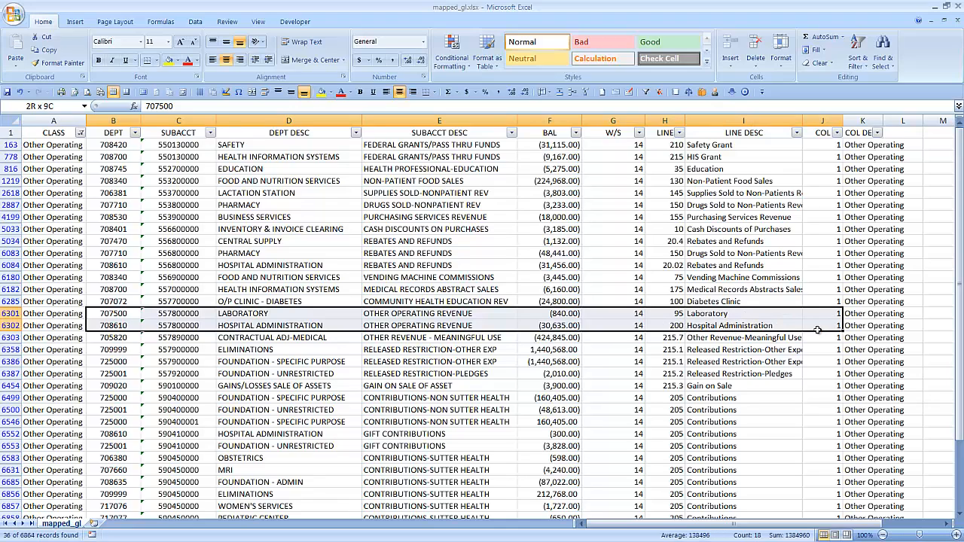
{"action": "key", "text": "ctrl+Home"}
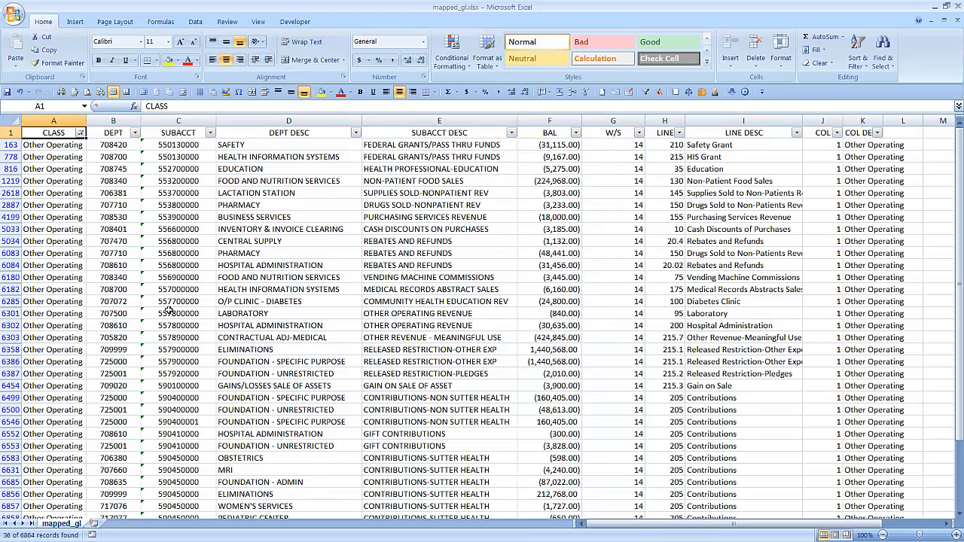
Step: Copy subaccount 557800000 from the Laboratory row into the Subaccount fields of the first two Other Operating exception rules in the browser
{"action": "left_click", "coordinate": [169, 312]}
{"action": "key", "text": "ctrl+c"}
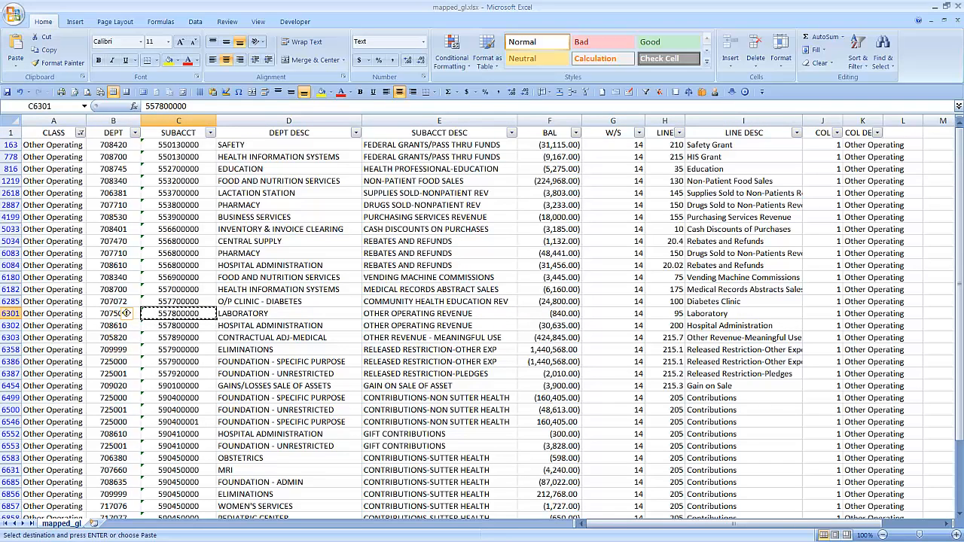
{"action": "key", "text": "alt+Tab"}
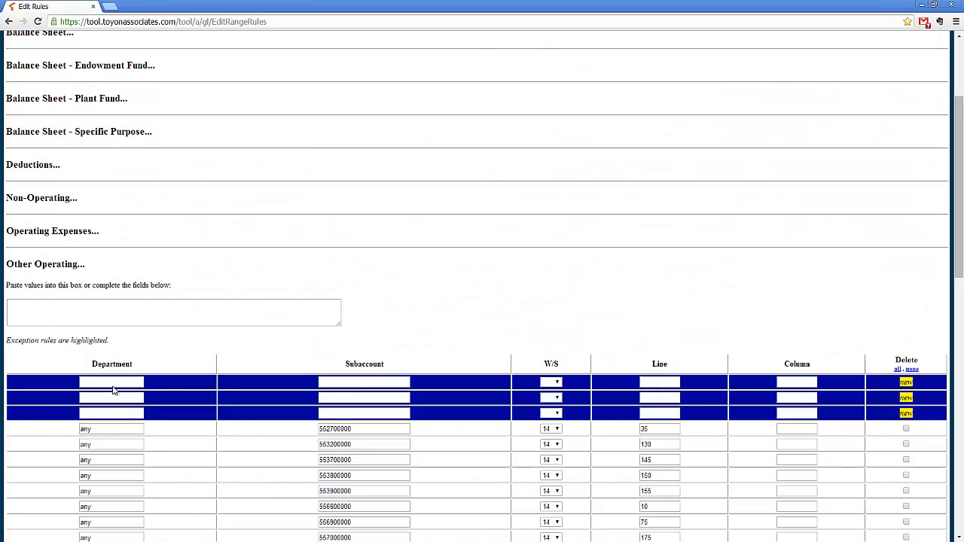
{"action": "left_click", "coordinate": [338, 383]}
{"action": "key", "text": "ctrl+v"}
{"action": "left_click", "coordinate": [336, 398]}
{"action": "key", "text": "ctrl+v"}
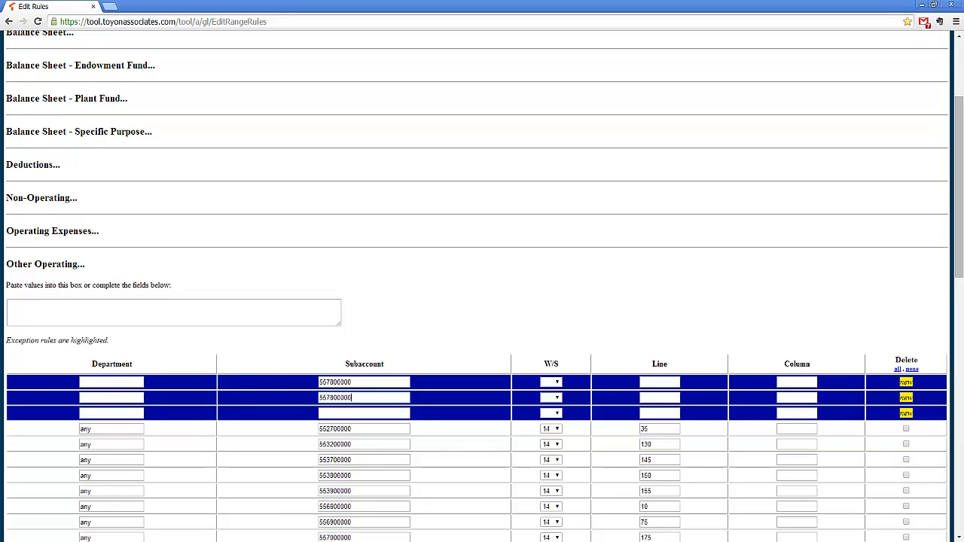
Step: Copy department 707500 from the workbook's Laboratory row into the Department field of the first exception rule in the browser
{"action": "key", "text": "alt+Tab"}
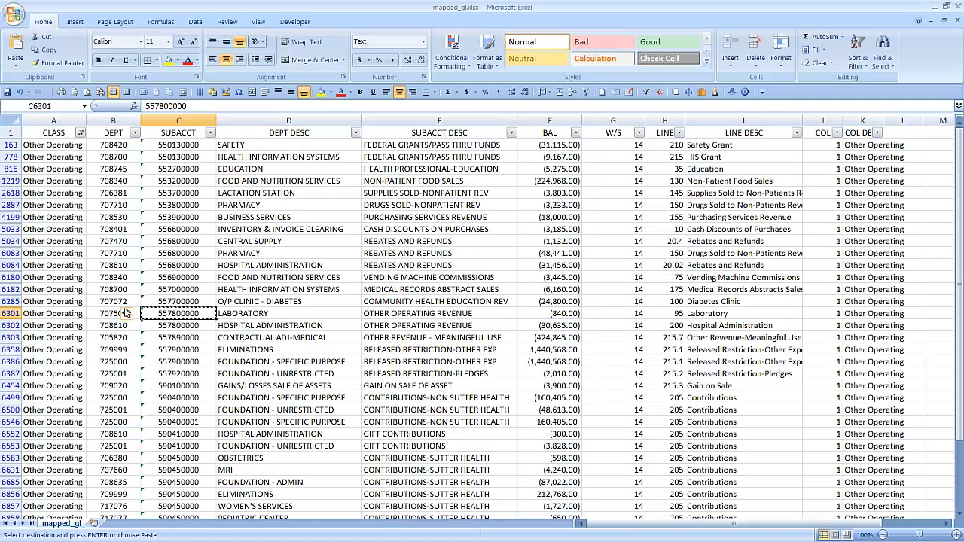
{"action": "left_click", "coordinate": [89, 313]}
{"action": "key", "text": "ctrl+c"}
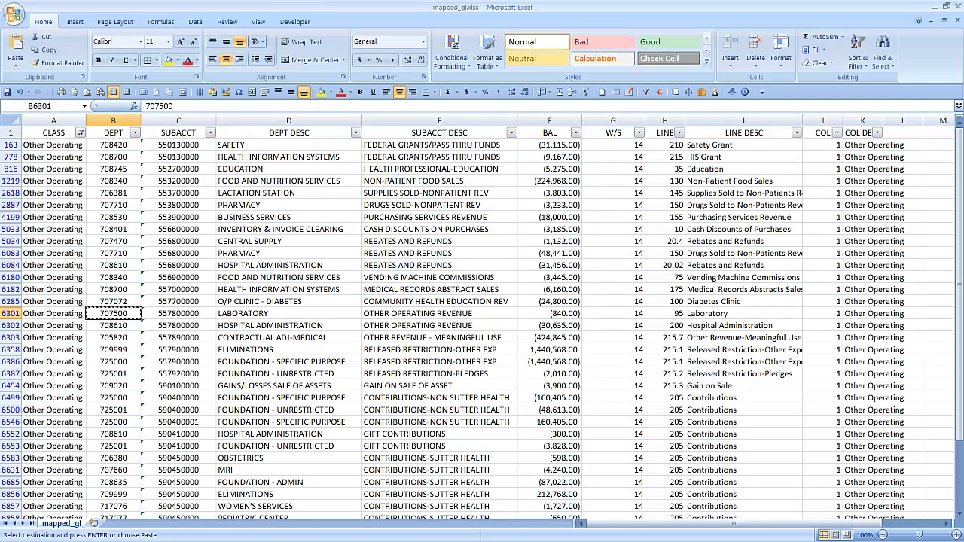
{"action": "key", "text": "alt+Tab"}
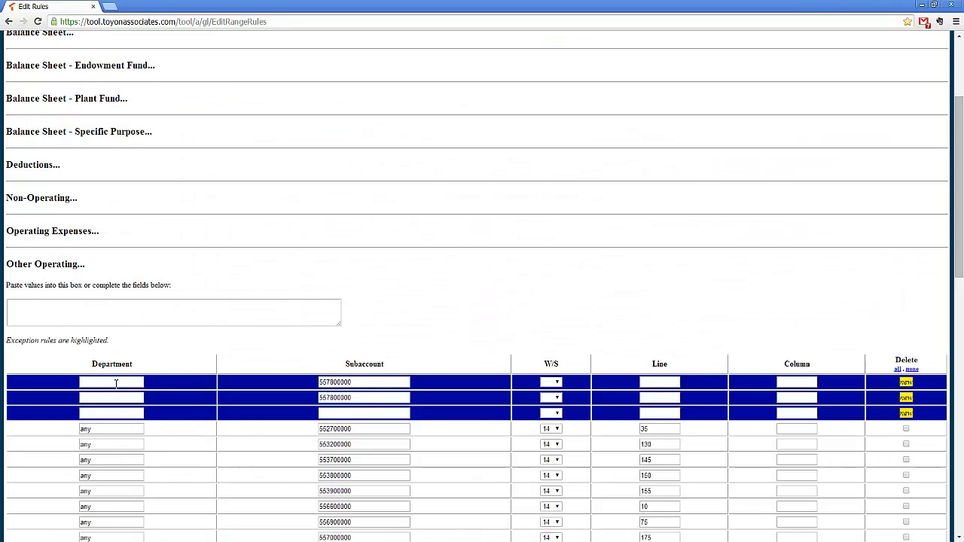
{"action": "left_click", "coordinate": [116, 383]}
{"action": "key", "text": "ctrl+v"}
Step: Copy department 708610 from the Hospital Administration row of mapped_gl.xlsx in Excel into the second exception rule's Department field in the browser
{"action": "key", "text": "alt+Tab"}
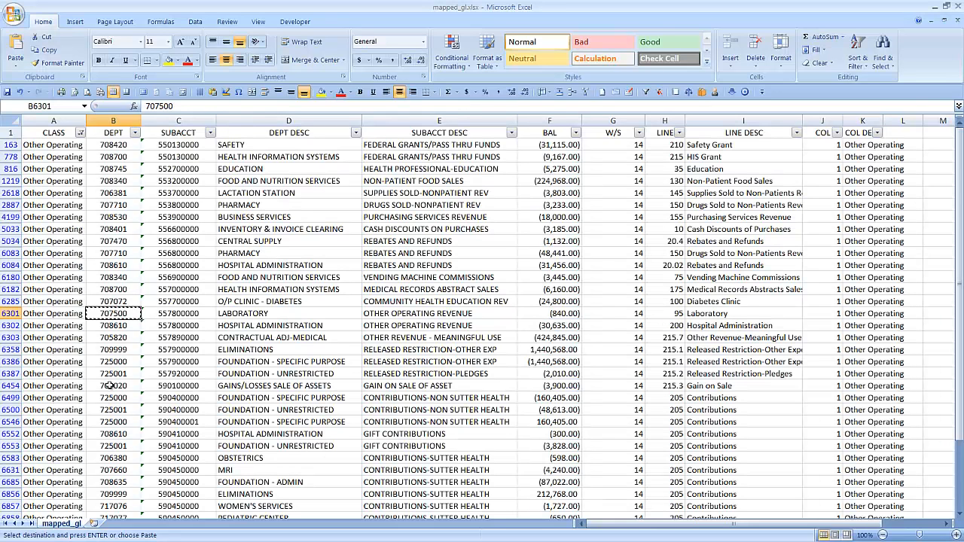
{"action": "left_click", "coordinate": [112, 328]}
{"action": "key", "text": "ctrl+c"}
{"action": "key", "text": "alt+Tab"}
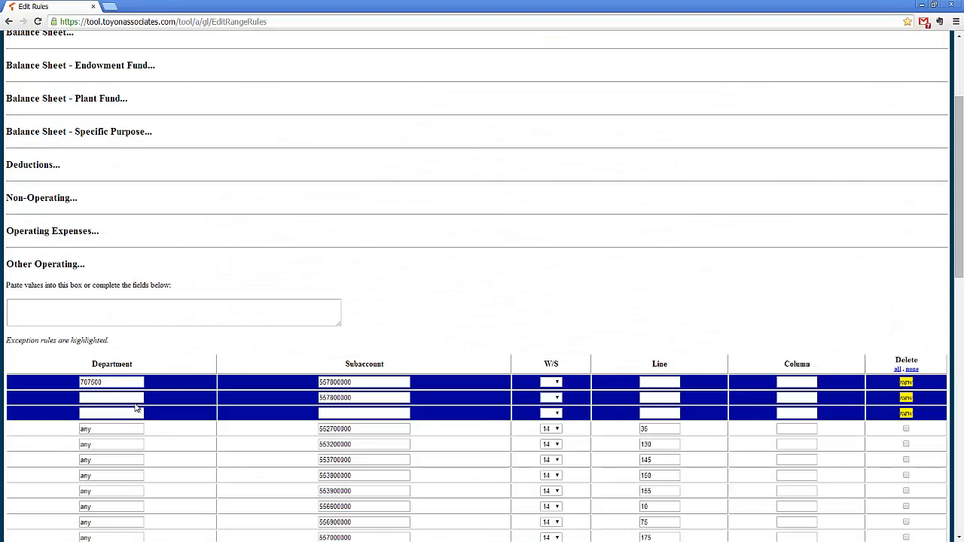
{"action": "left_click", "coordinate": [138, 398]}
{"action": "key", "text": "ctrl+v"}
Step: Set W/S to 14 and Column to 1 for both exception rules with subaccount 557800000
{"action": "left_click", "coordinate": [556, 382]}
{"action": "left_click", "coordinate": [546, 408]}
{"action": "left_click", "coordinate": [556, 398]}
{"action": "left_click", "coordinate": [547, 423]}
{"action": "left_click", "coordinate": [789, 381]}
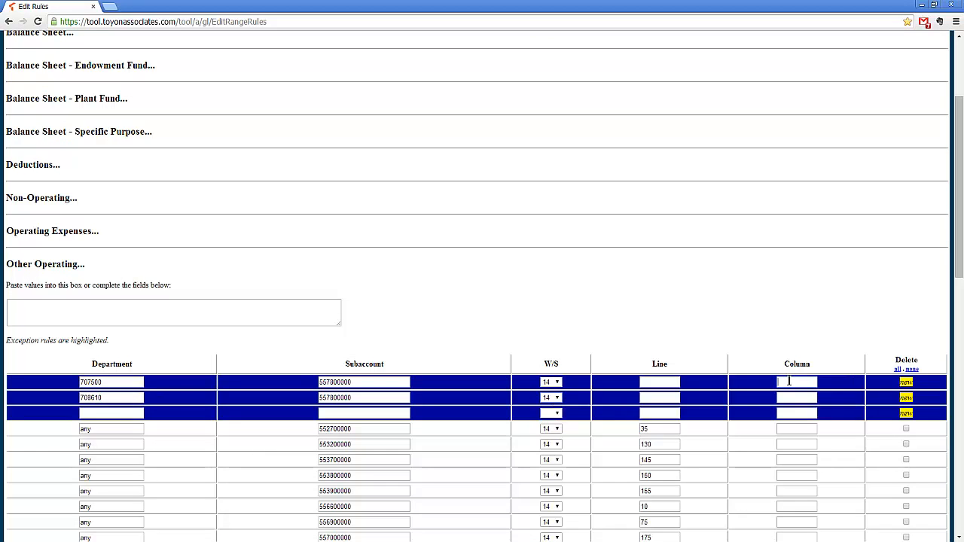
{"action": "type", "text": "1"}
{"action": "left_click", "coordinate": [790, 397]}
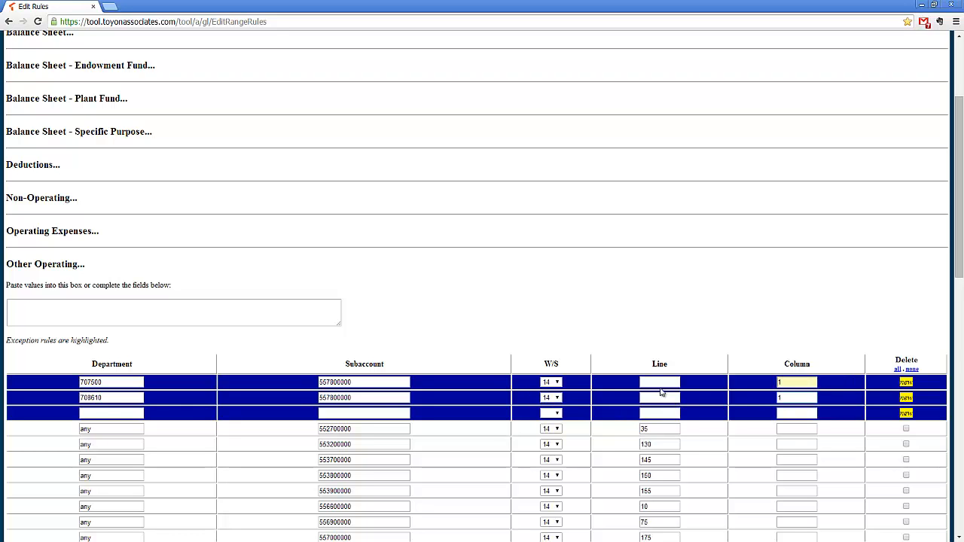
Step: Check the two line mappings in the Excel workbook and set Line to 95 for department 707500 and 200 for department 708610 in the browser
{"action": "left_click", "coordinate": [657, 383]}
{"action": "key", "text": "alt+Tab"}
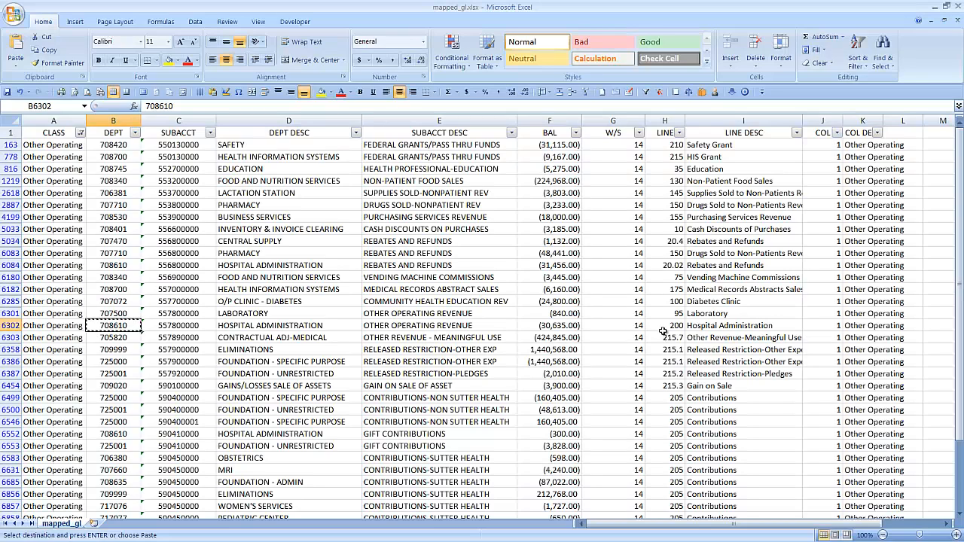
{"action": "left_click_drag", "start_coordinate": [720, 313], "coordinate": [721, 326]}
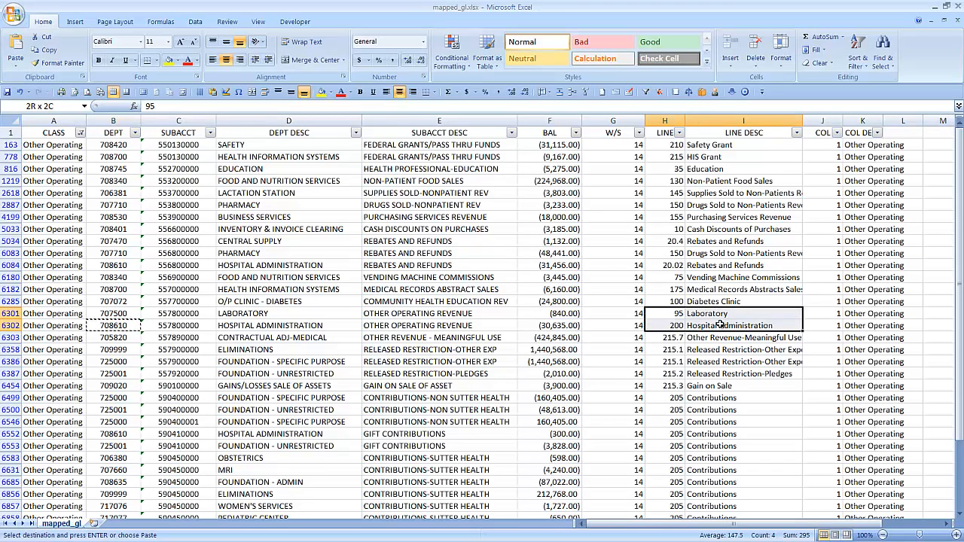
{"action": "key", "text": "alt+Tab"}
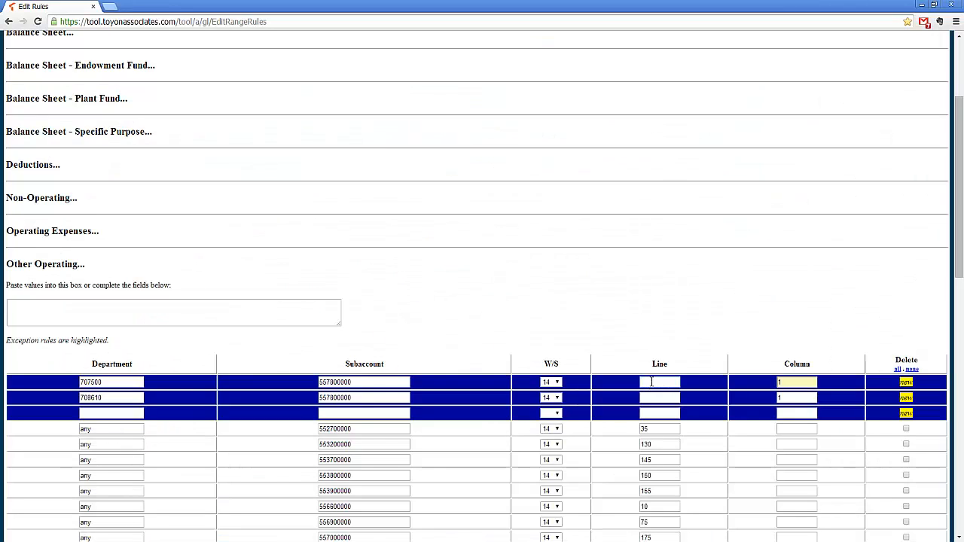
{"action": "left_click", "coordinate": [645, 382]}
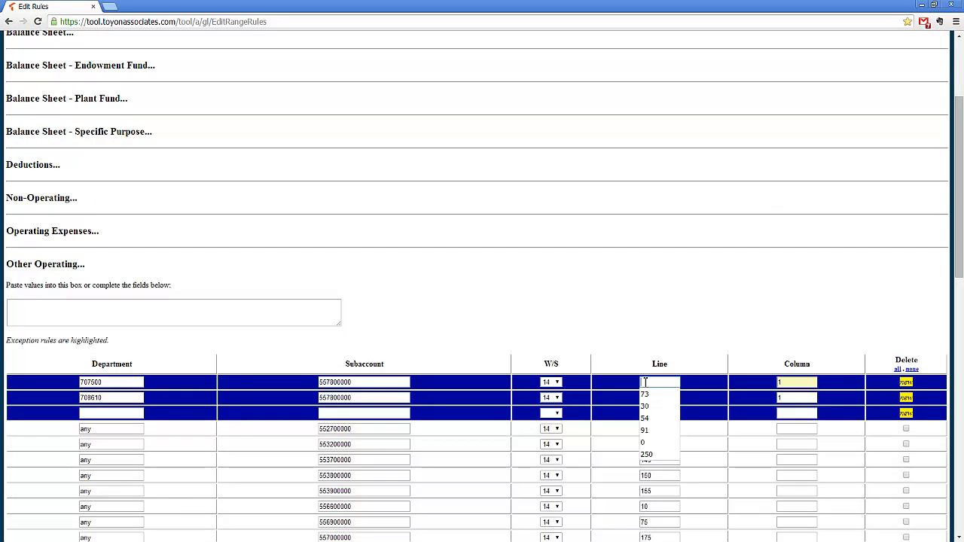
{"action": "type", "text": "91"}
{"action": "left_click", "coordinate": [644, 399]}
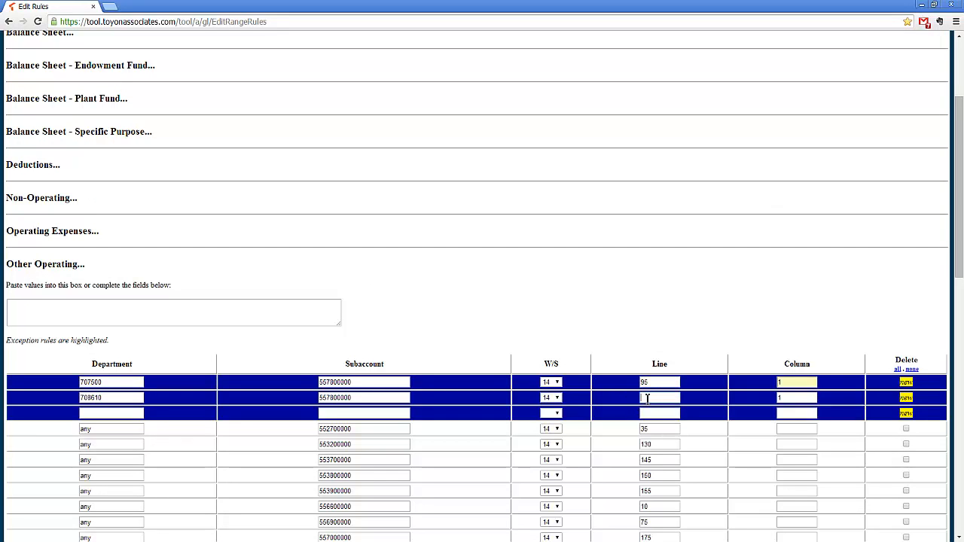
{"action": "type", "text": "200"}
Step: Save the mapping rule changes and expand the Other Operating rules again
{"action": "scroll", "coordinate": [444, 444], "scroll_direction": "down", "scroll_amount": 12}
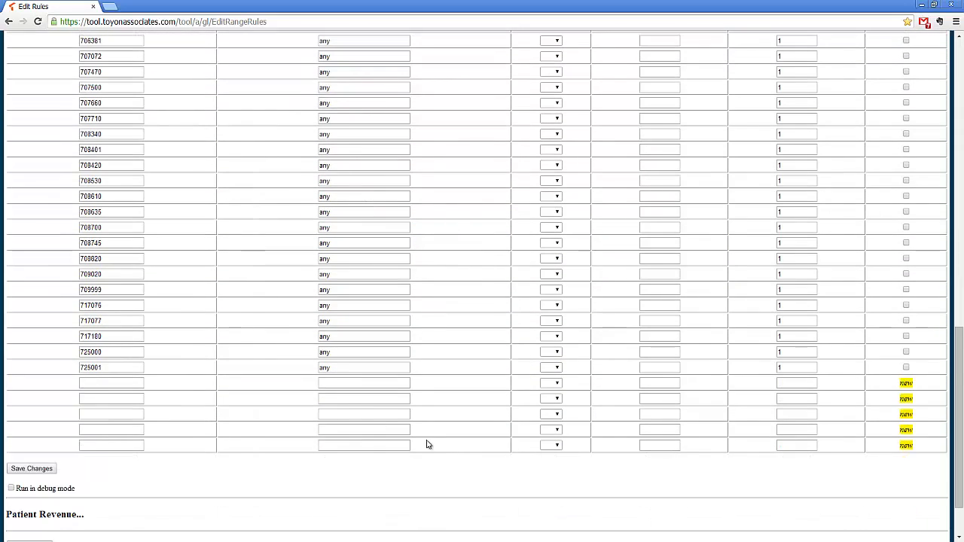
{"action": "left_click", "coordinate": [47, 470]}
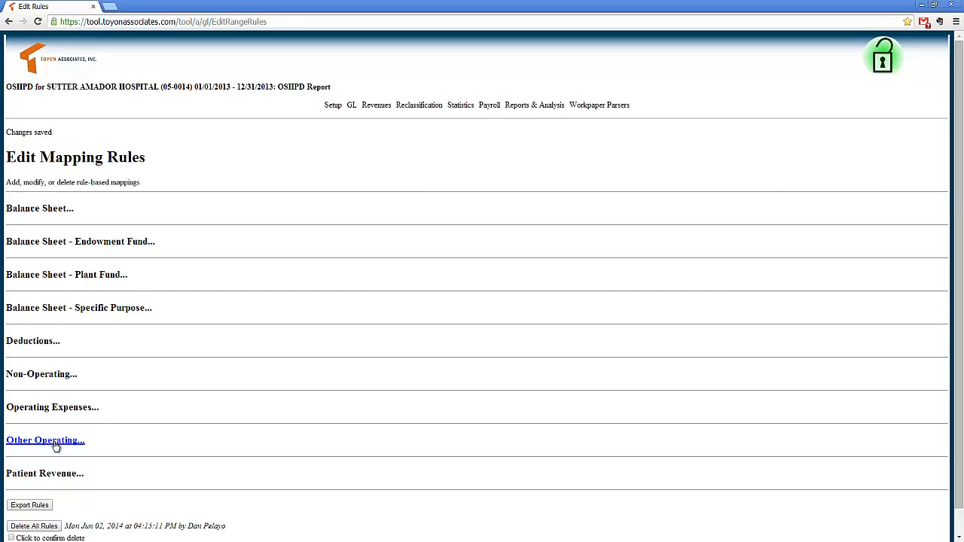
{"action": "left_click", "coordinate": [55, 442]}
Step: Examine the saved Other Operating exception rules and compare them with the general subaccount and department rules below
{"action": "scroll", "coordinate": [110, 445], "scroll_direction": "down", "scroll_amount": 3}
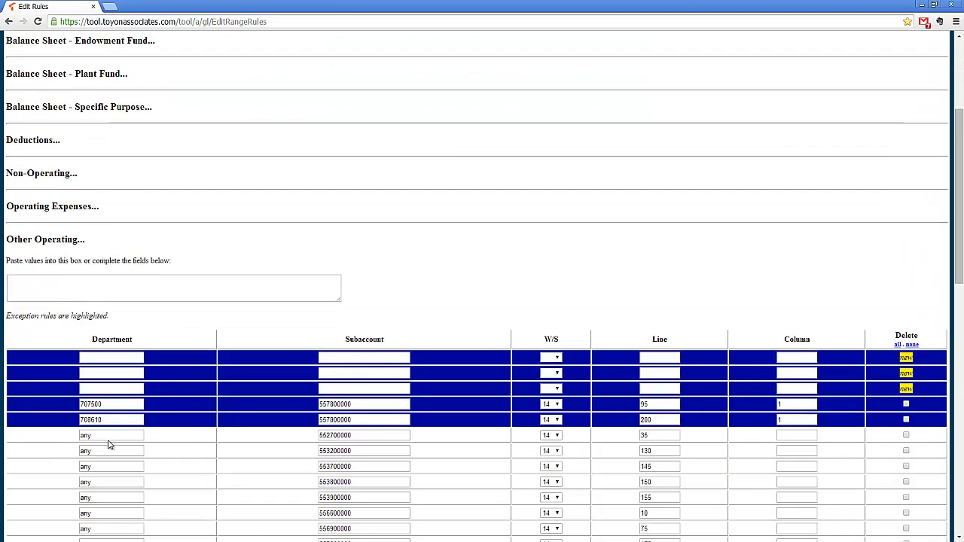
{"action": "scroll", "coordinate": [107, 446], "scroll_direction": "down", "scroll_amount": 1}
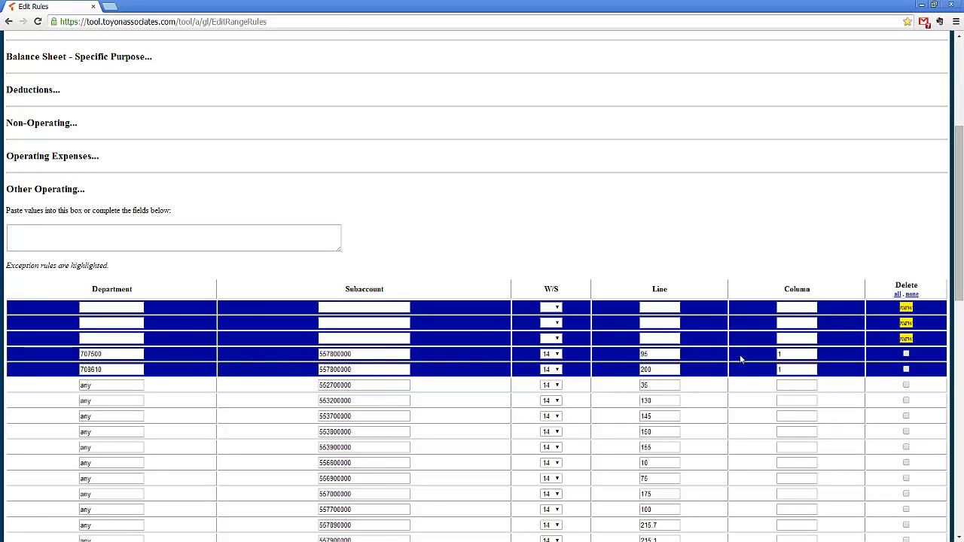
{"action": "scroll", "coordinate": [739, 382], "scroll_direction": "down", "scroll_amount": 2}
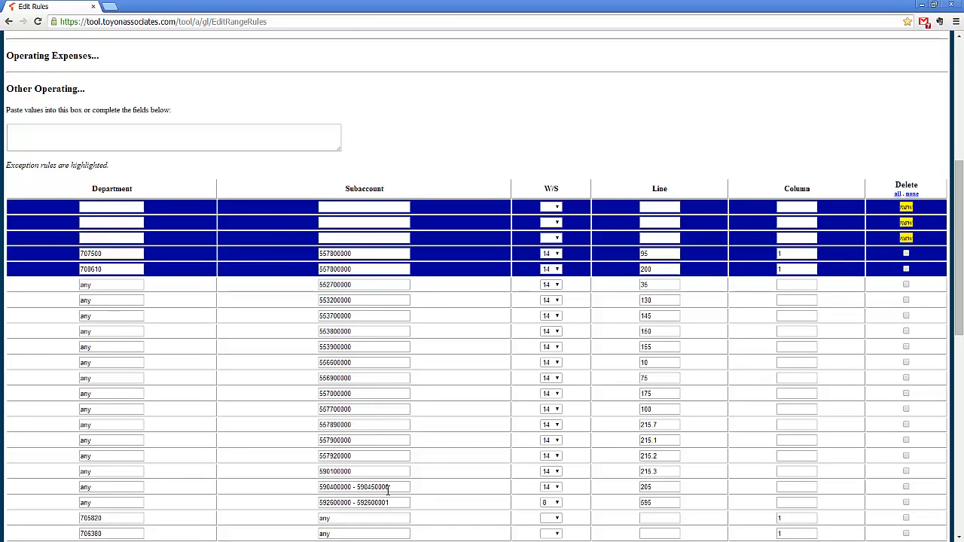
{"action": "scroll", "coordinate": [350, 380], "scroll_direction": "down", "scroll_amount": 3}
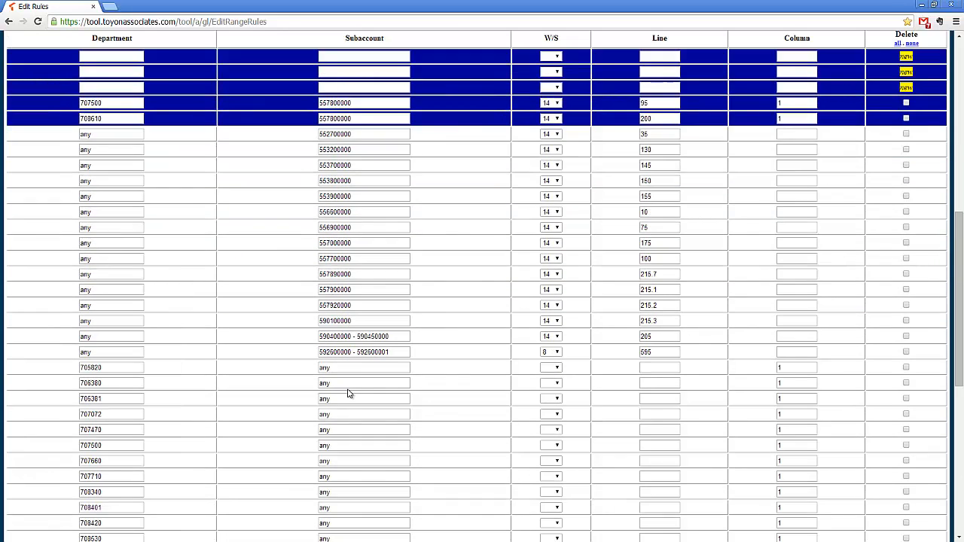
{"action": "scroll", "coordinate": [349, 393], "scroll_direction": "up", "scroll_amount": 5}
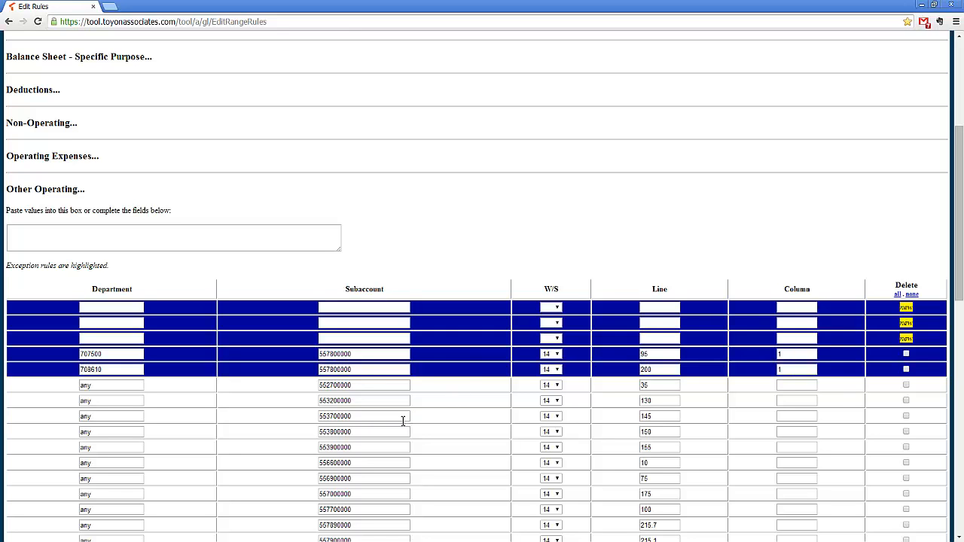
{"action": "scroll", "coordinate": [403, 421], "scroll_direction": "down", "scroll_amount": 3}
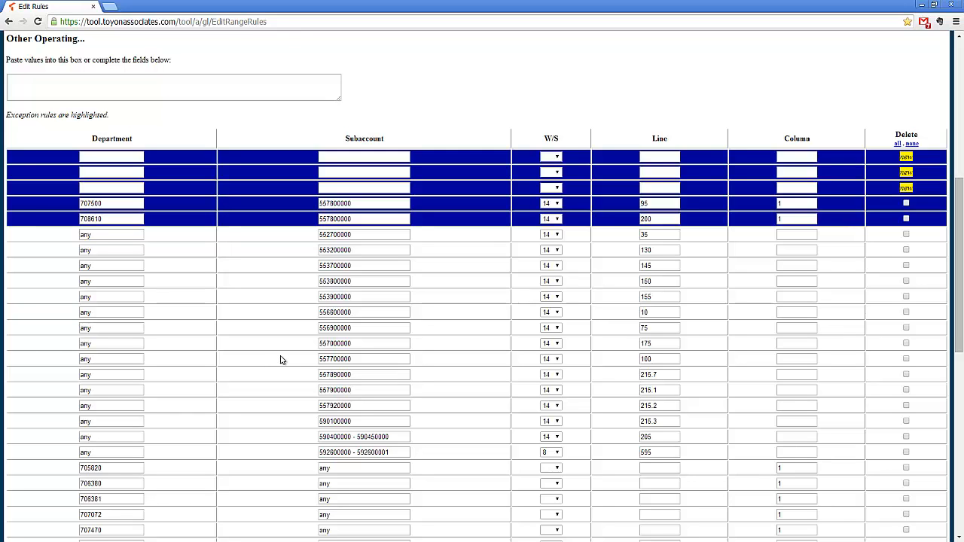
{"action": "scroll", "coordinate": [281, 368], "scroll_direction": "up", "scroll_amount": 1}
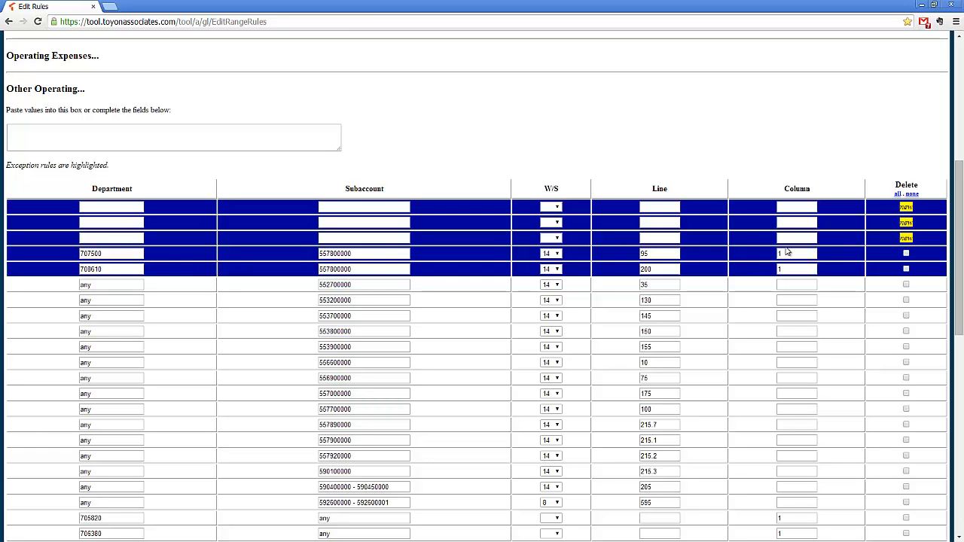
{"action": "scroll", "coordinate": [256, 365], "scroll_direction": "down", "scroll_amount": 3}
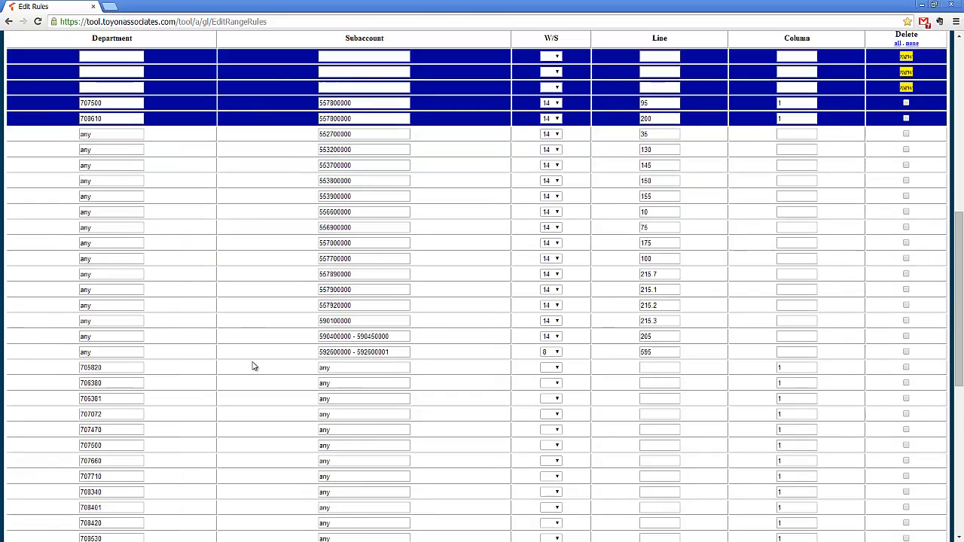